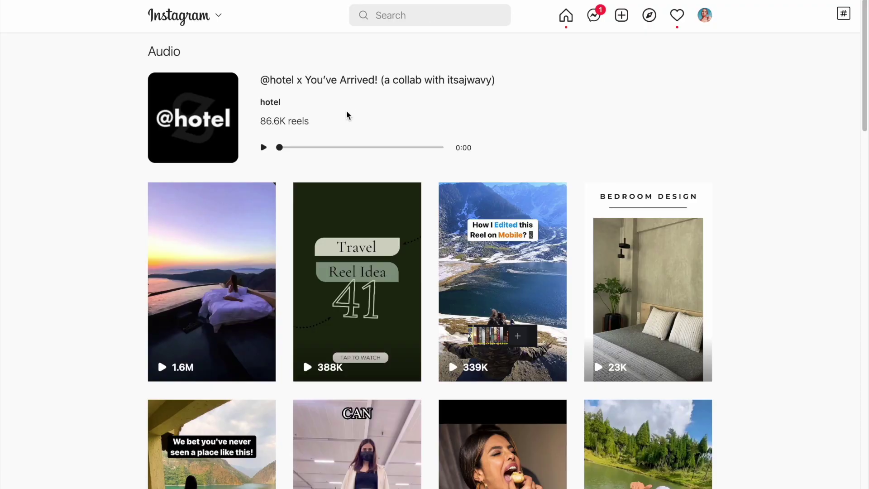
drag(310, 120, 259, 123)
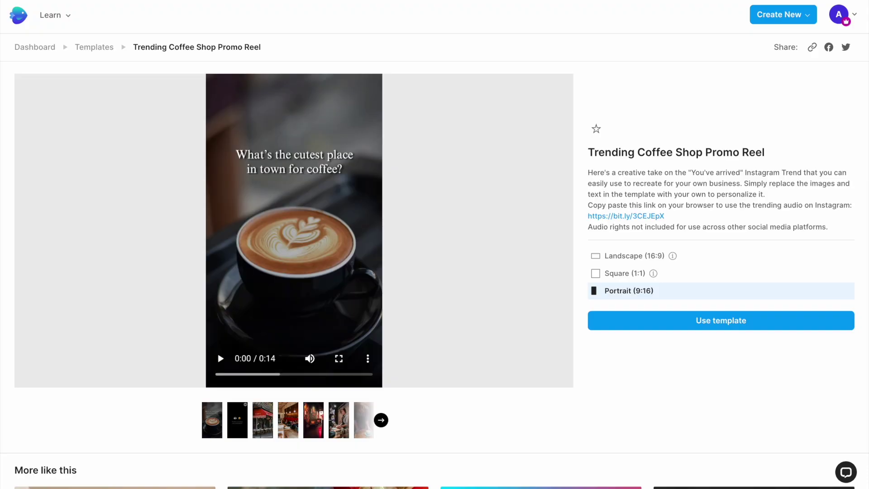
click(221, 358)
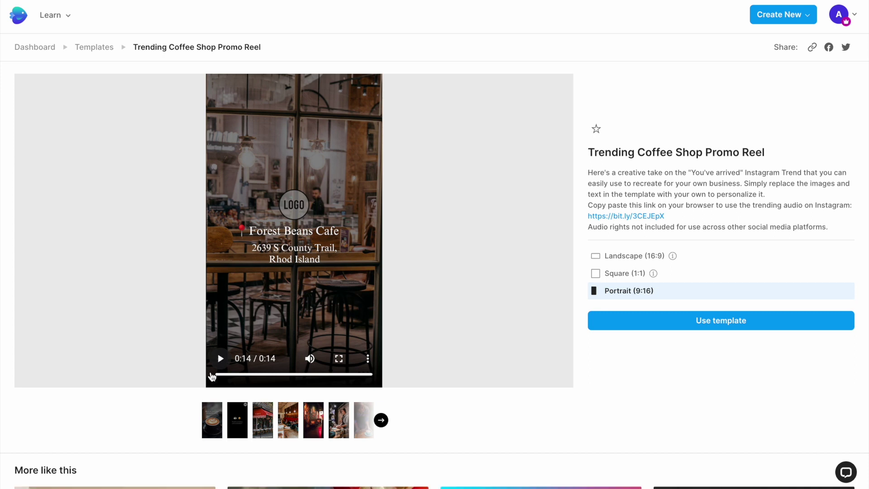
Pick Portrait (9:16) and load the Trending Coffee Shop Promo Reel template into the editor
double_click(613, 292)
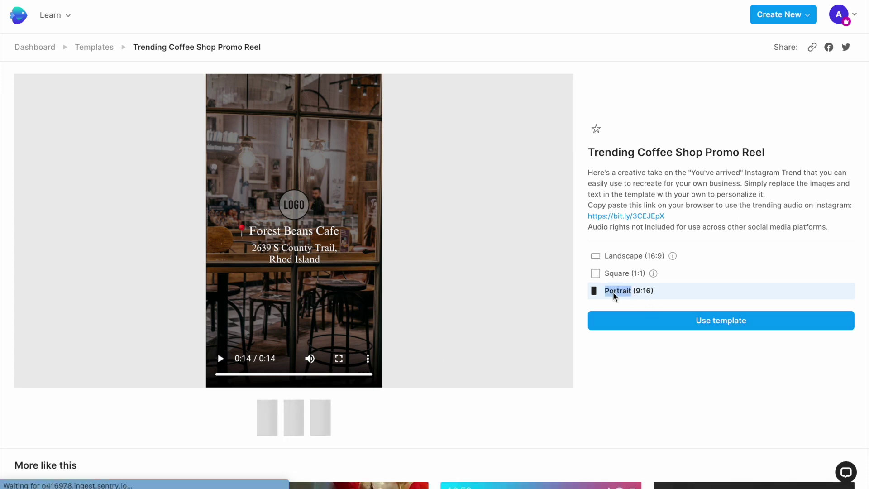
click(653, 290)
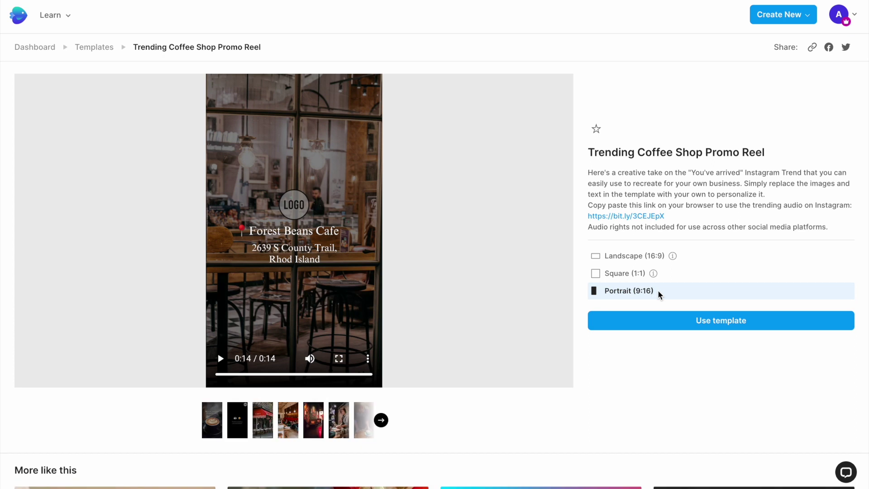
click(717, 325)
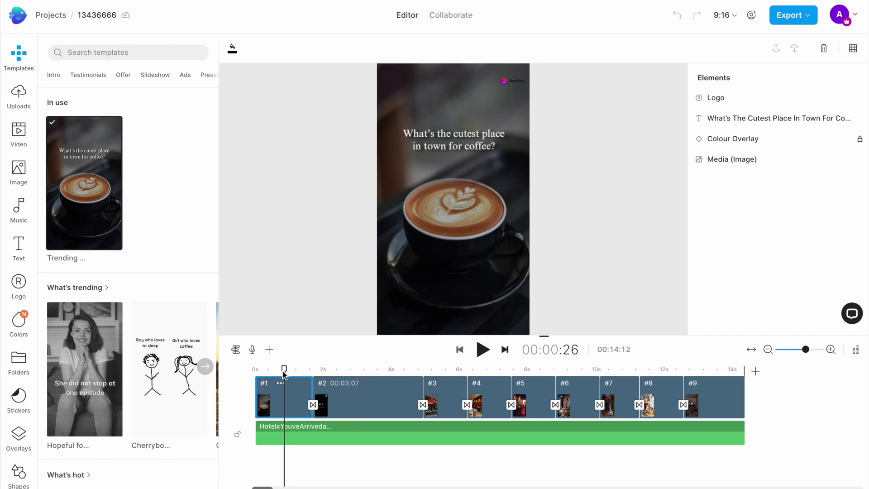
Scrub the scenes, browse the Image, Text and Music panels, then show Uploads
drag(284, 369, 526, 369)
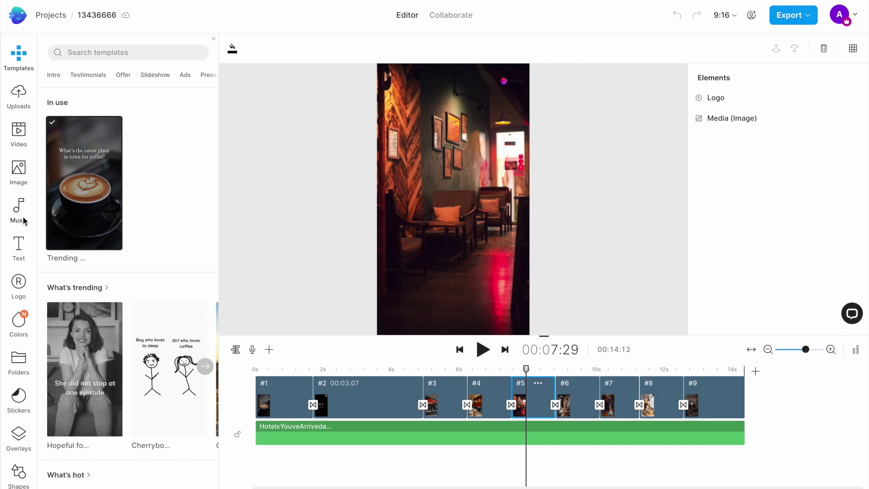
click(18, 172)
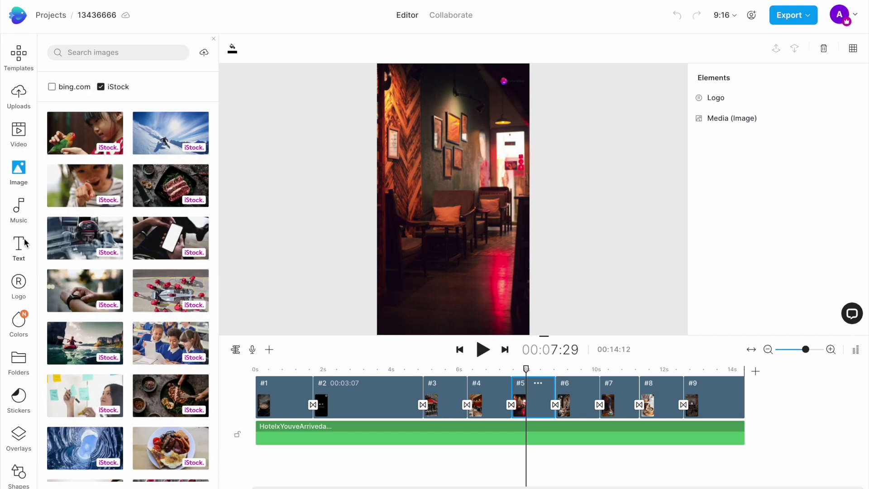
click(19, 246)
click(20, 211)
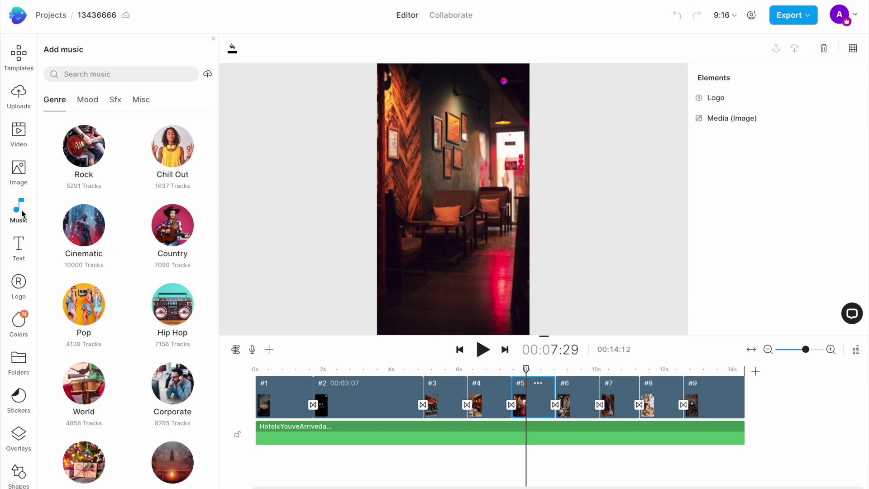
click(25, 97)
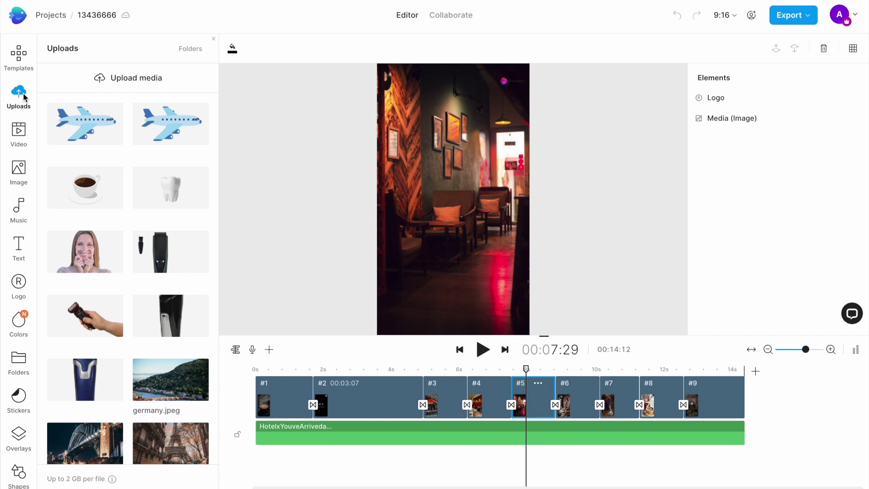
click(282, 368)
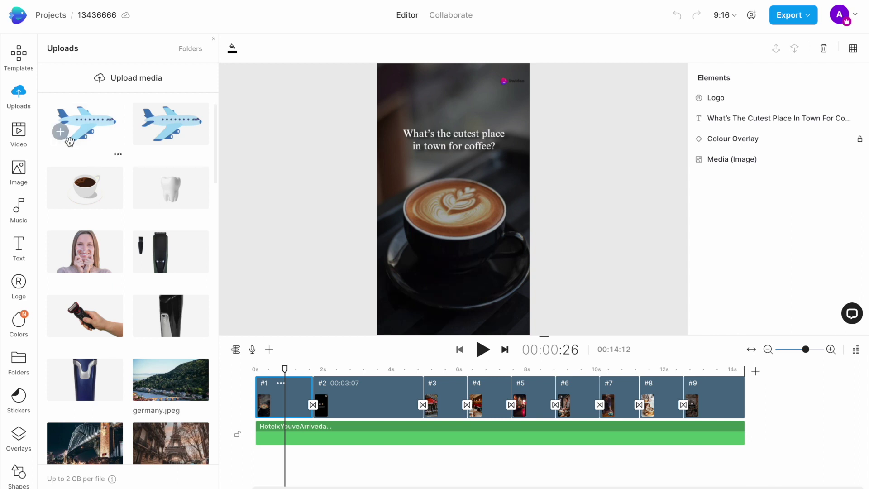
Search stock images for 'hotel entrance' and replace scene 1's background with the yellow hotel photo
click(18, 172)
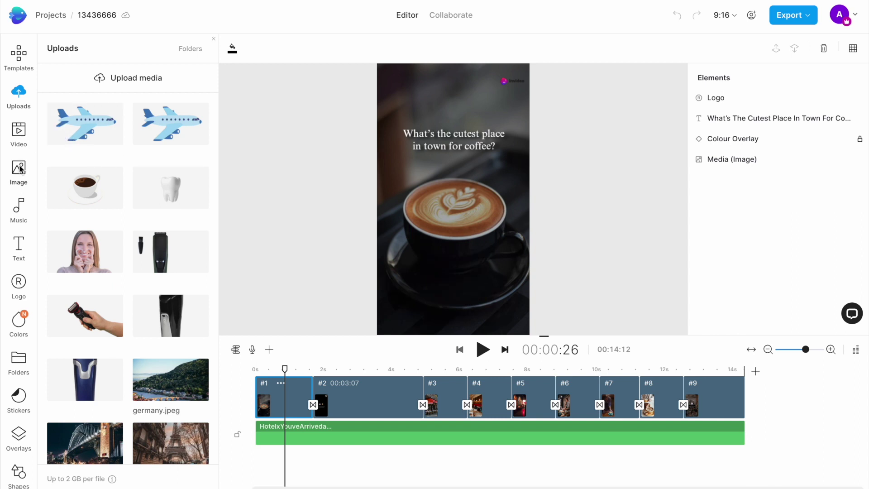
text(hotel entrance)
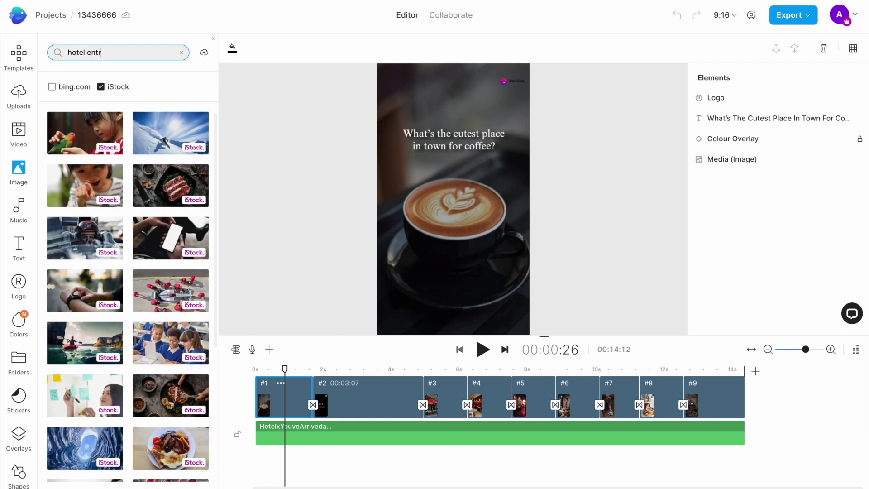
key(Return)
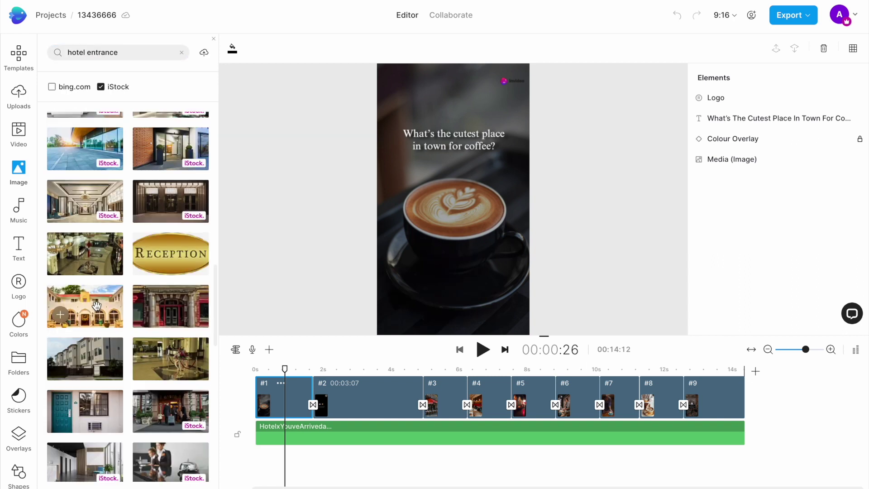
drag(96, 308, 412, 107)
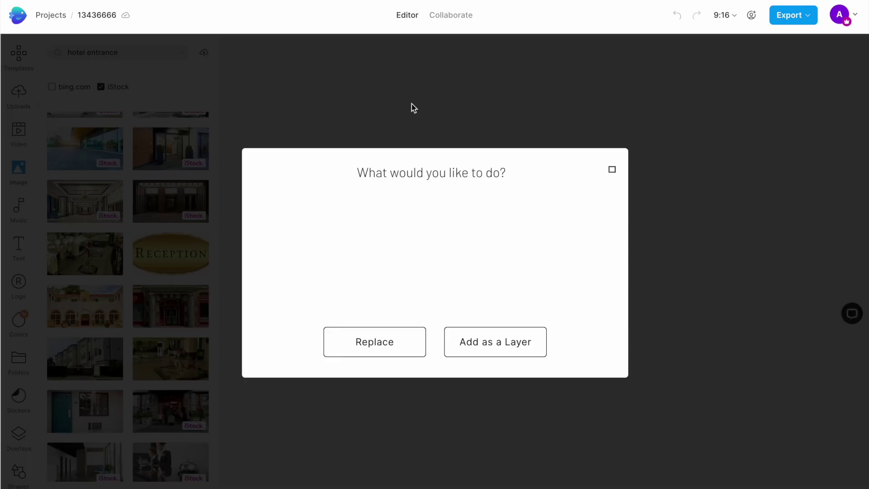
click(381, 344)
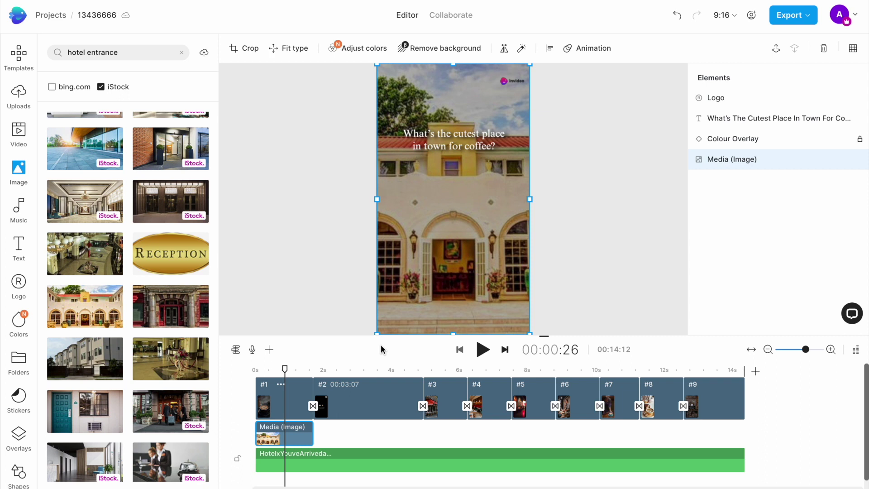
click(433, 373)
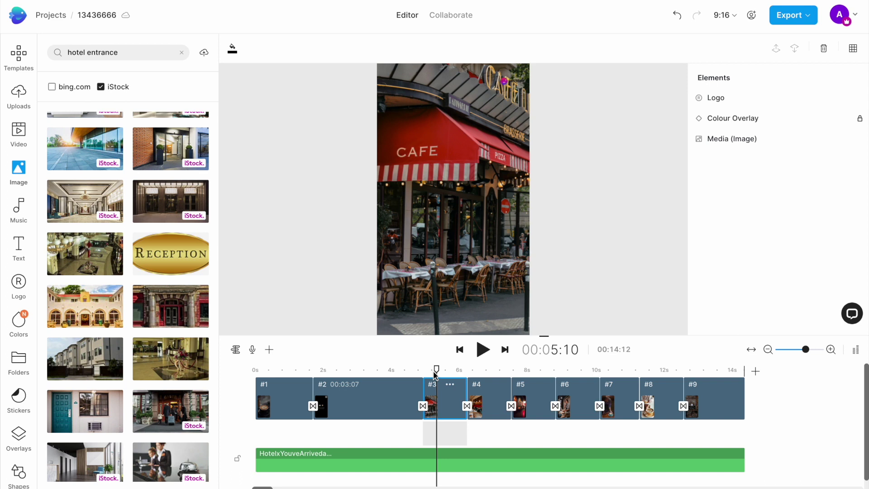
Add the towel-and-rose image to scene 5, then delete it again
click(379, 374)
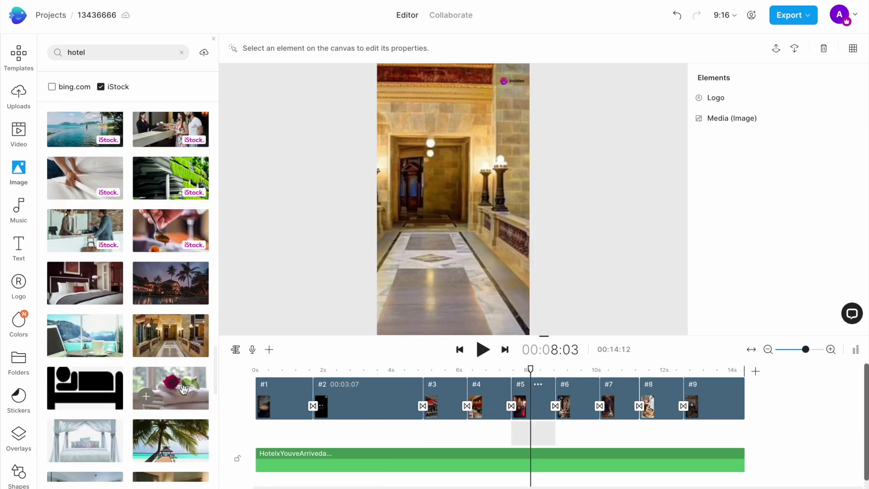
click(183, 390)
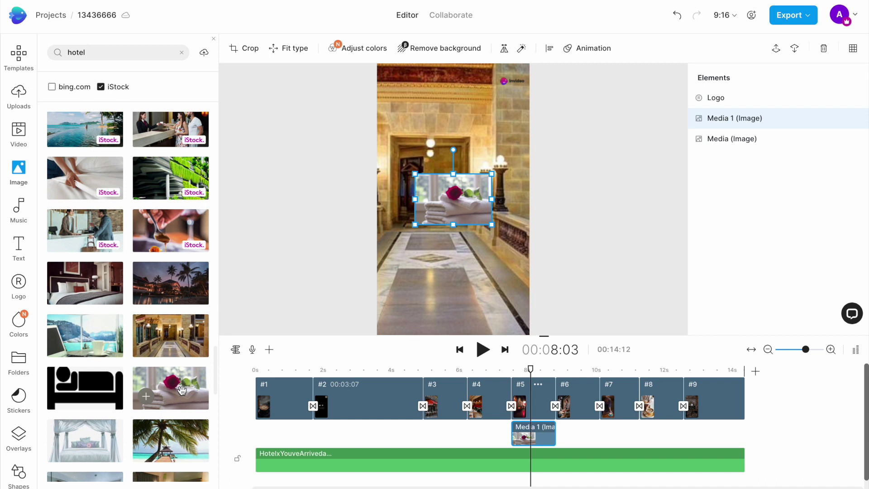
key(Delete)
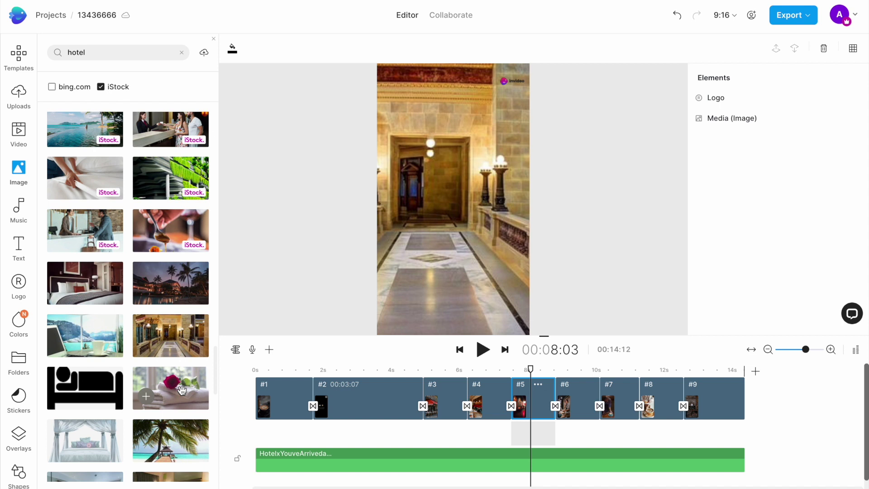
click(280, 381)
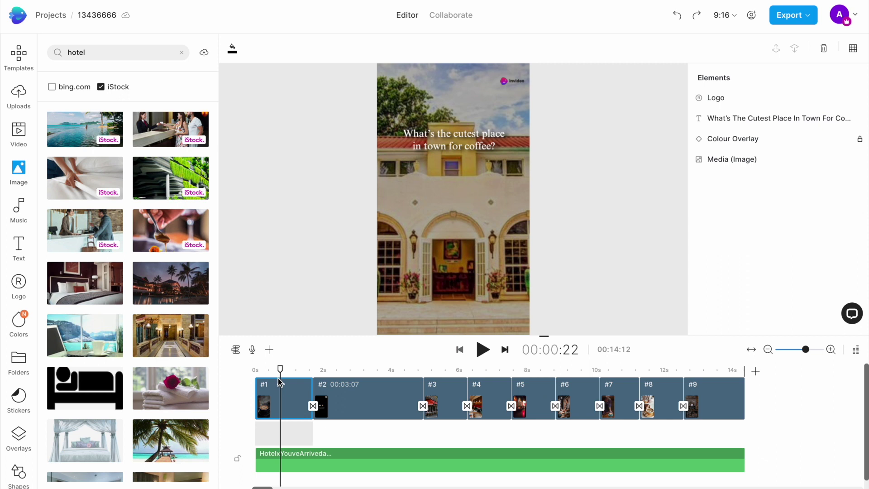
Replace 'cutest place in town for coffee?' in the title with 'best luxury hotel in Bali'
click(449, 141)
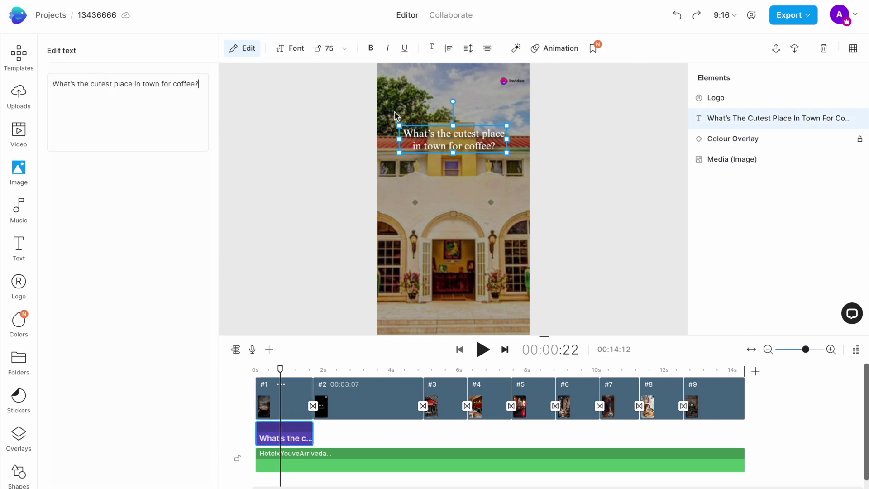
drag(200, 84, 90, 84)
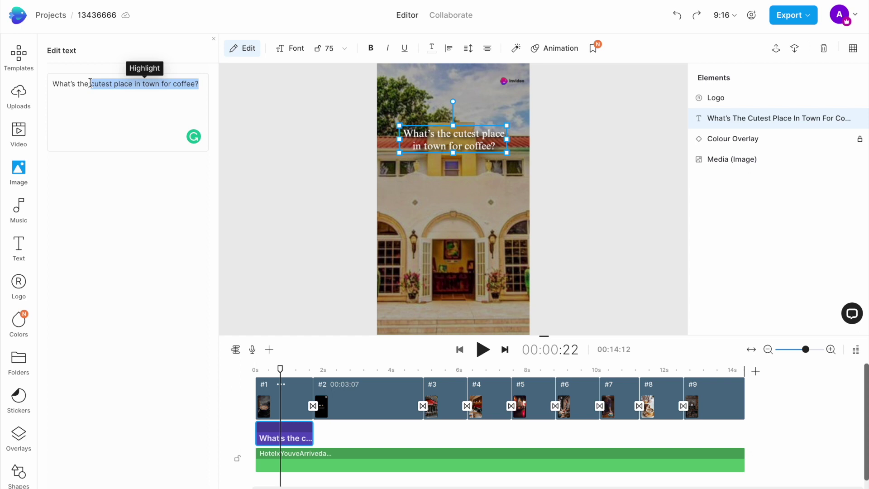
text(best luxury hotel in Bali)
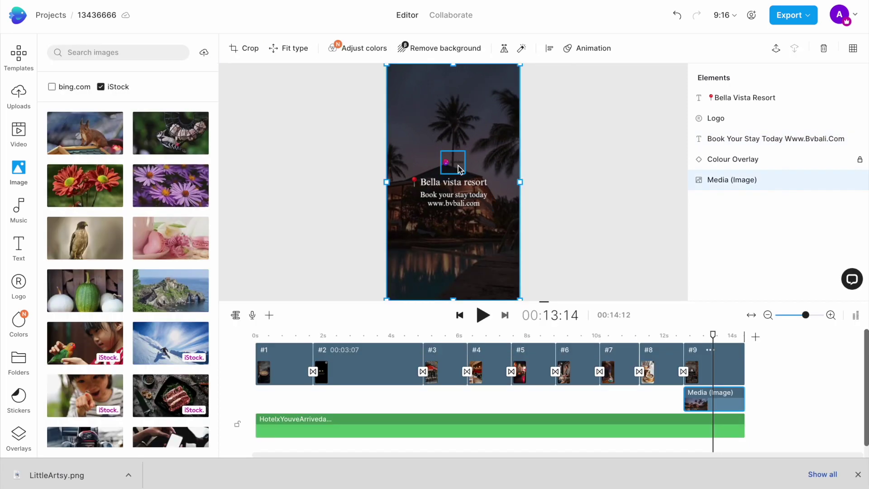
Upload LittleArtsy.png as the logo, apply it to all scenes, and check it on scene #8
click(459, 166)
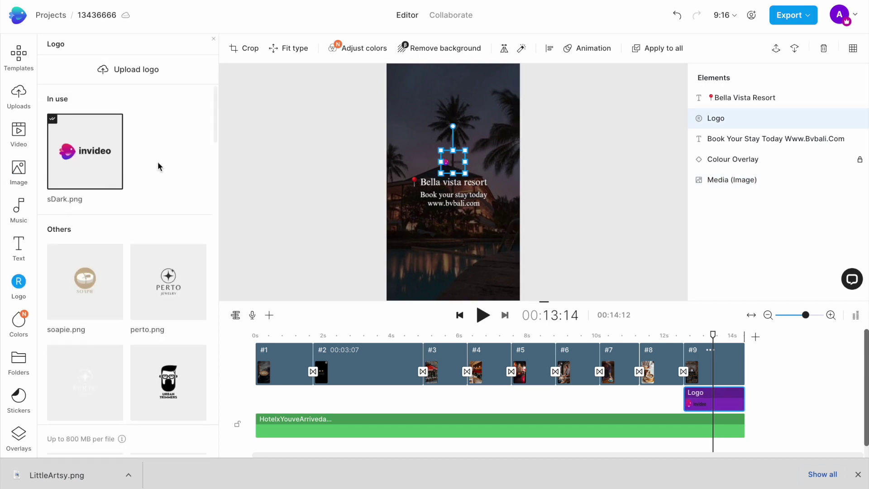
click(138, 70)
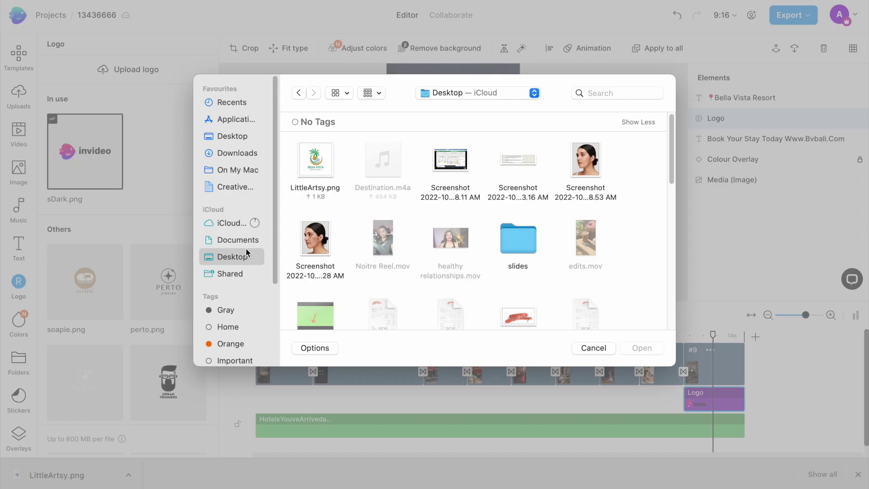
click(317, 152)
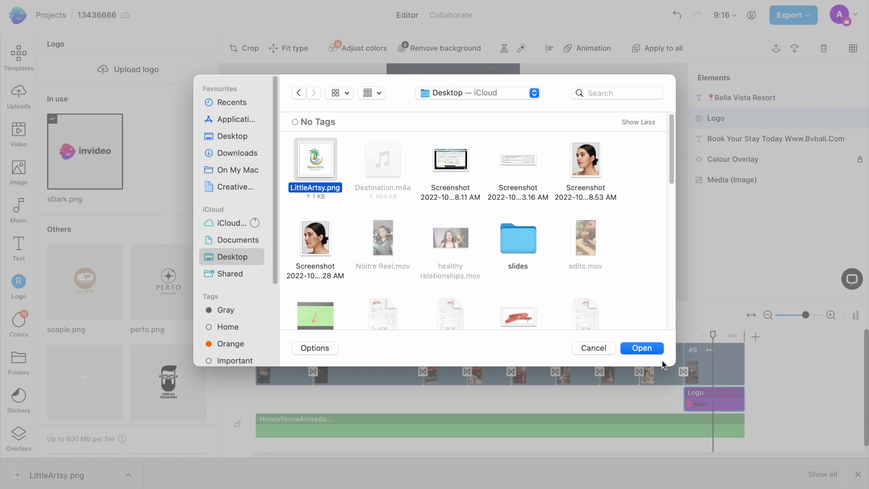
click(642, 347)
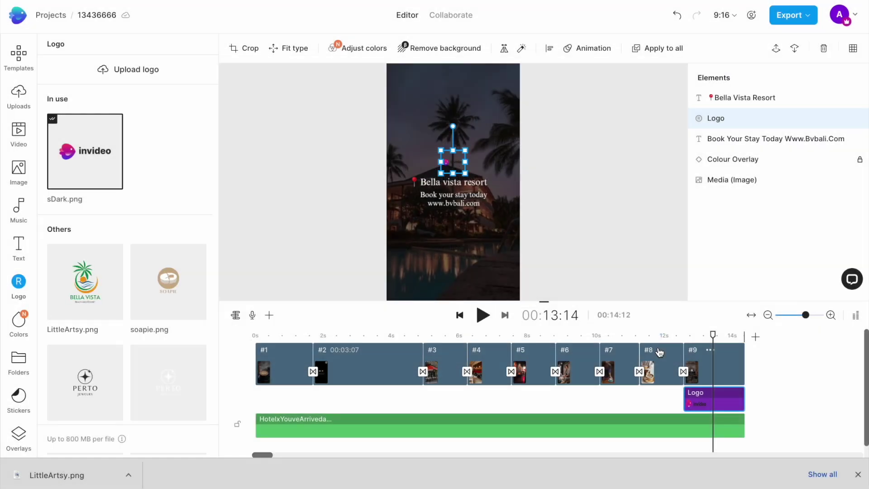
click(77, 274)
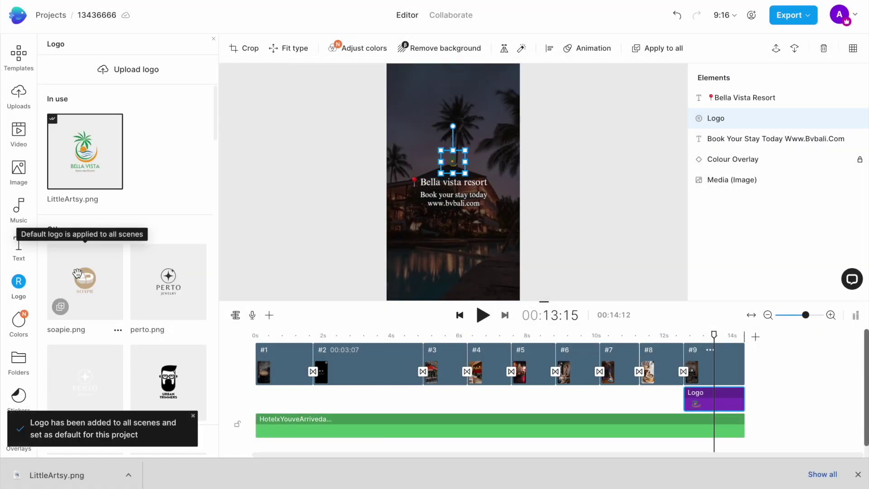
click(662, 364)
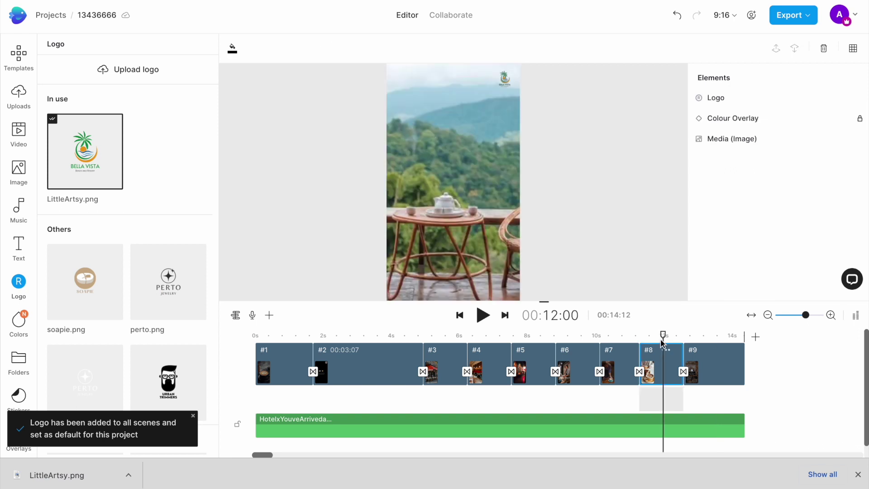
click(460, 315)
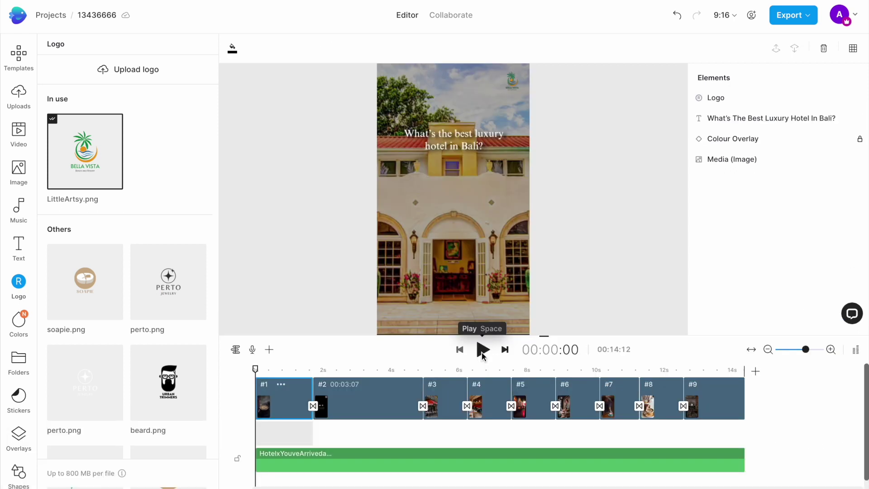
click(484, 358)
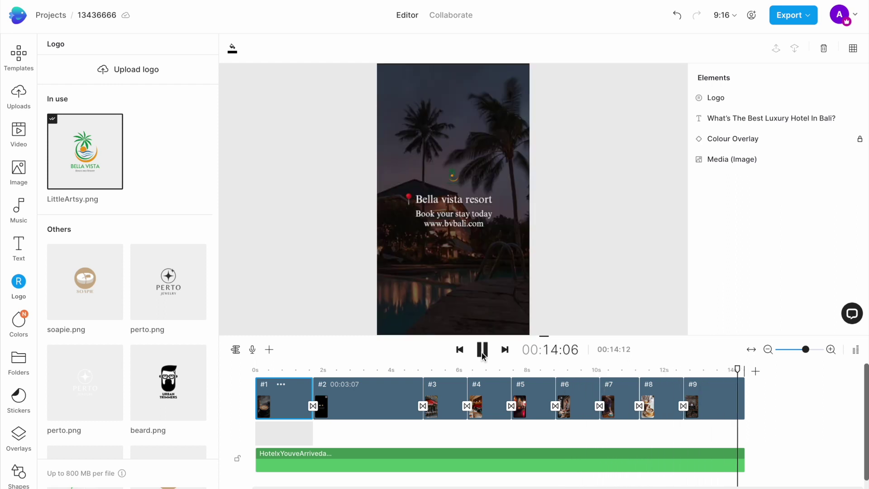
click(799, 17)
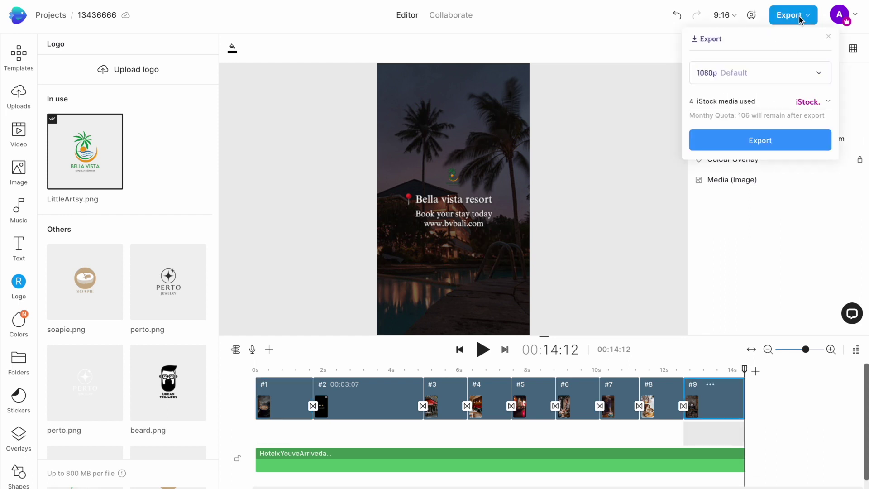
Export the reel with the quality kept at 1080p
click(825, 74)
click(822, 74)
click(768, 144)
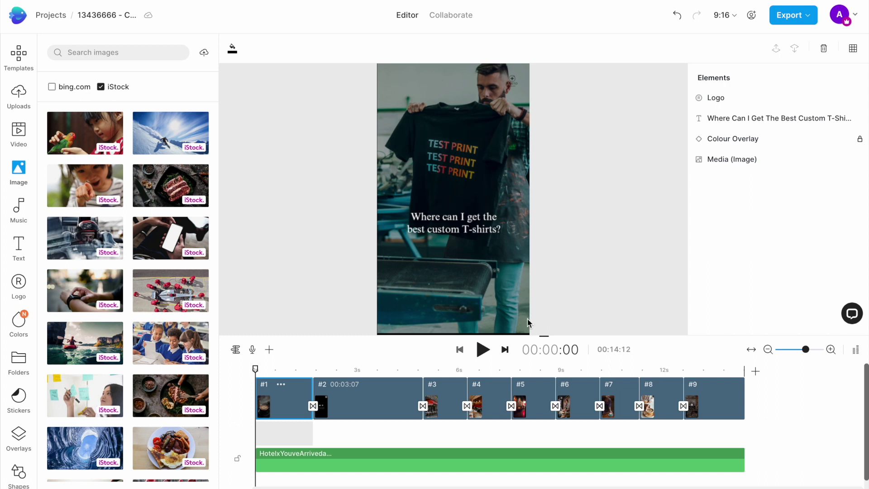
Play the video preview through to its closing scene
click(483, 349)
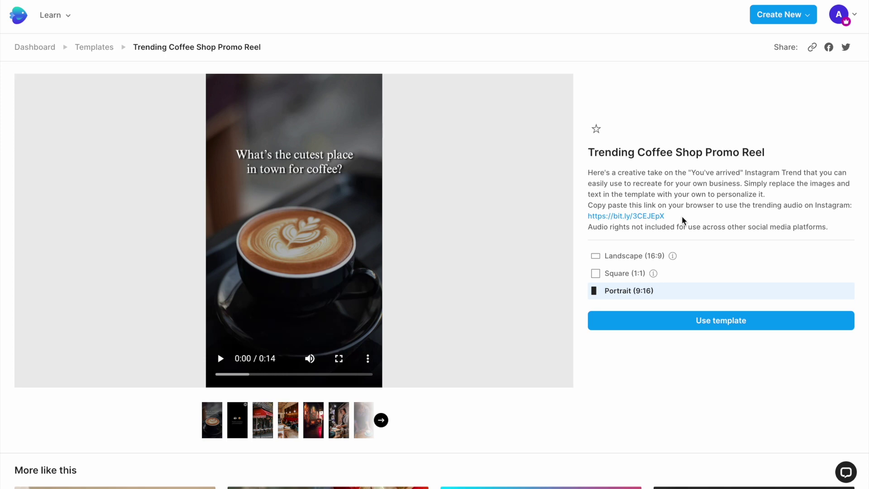
Select the bit.ly trending audio link in the template description
drag(671, 217, 589, 220)
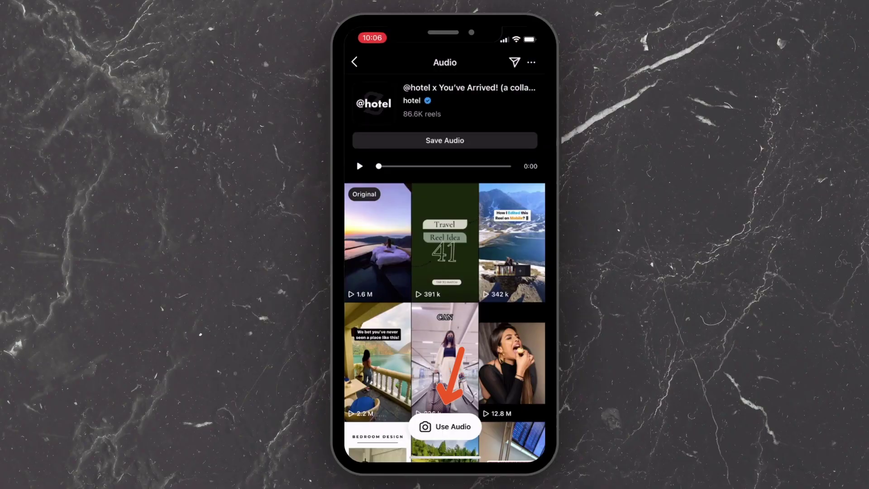
Create an Instagram reel from the exported hotel video with the trending audio, and begin the caption 'Best hotel in Bali #travelgoals'
click(444, 426)
click(361, 432)
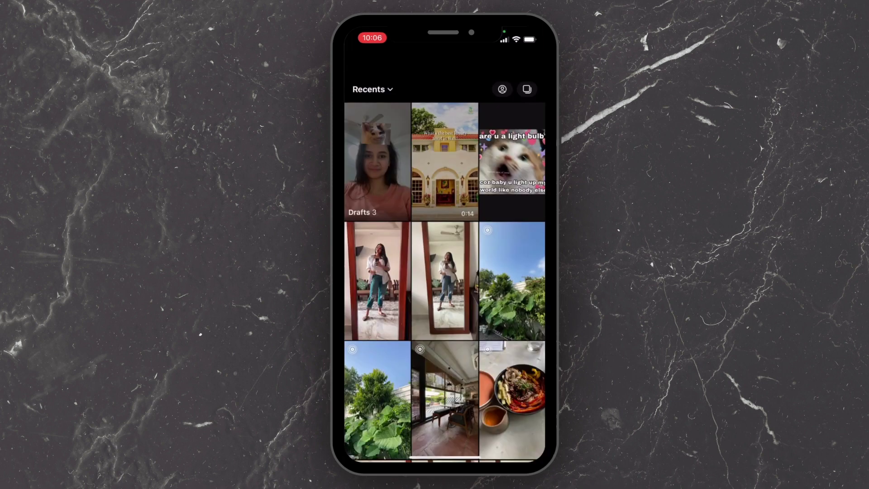
click(444, 162)
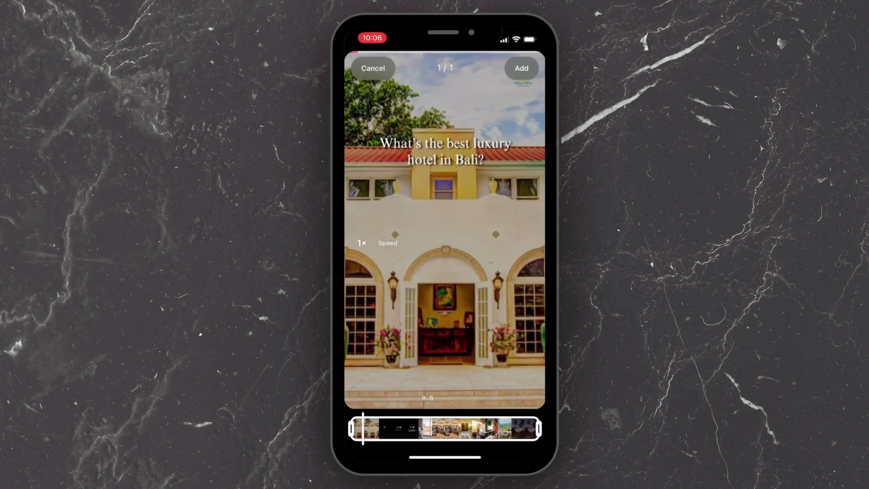
click(520, 68)
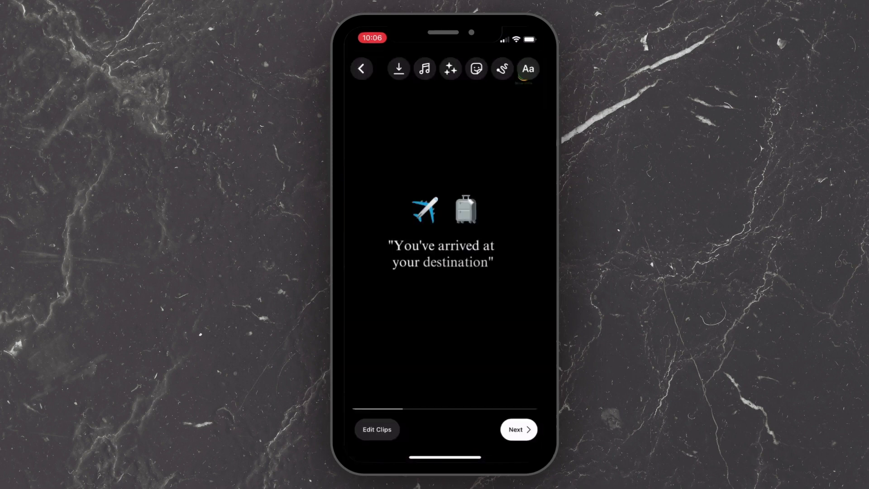
click(519, 429)
text(Best hotel in Bali #travelgos)
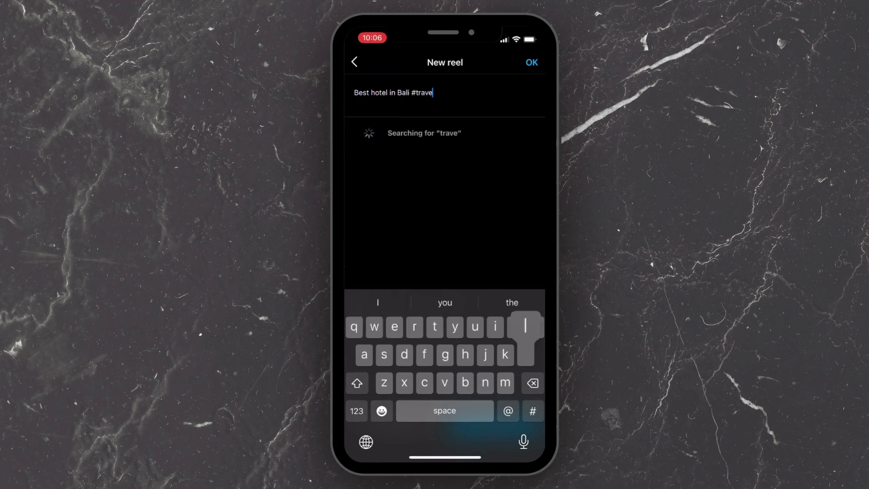